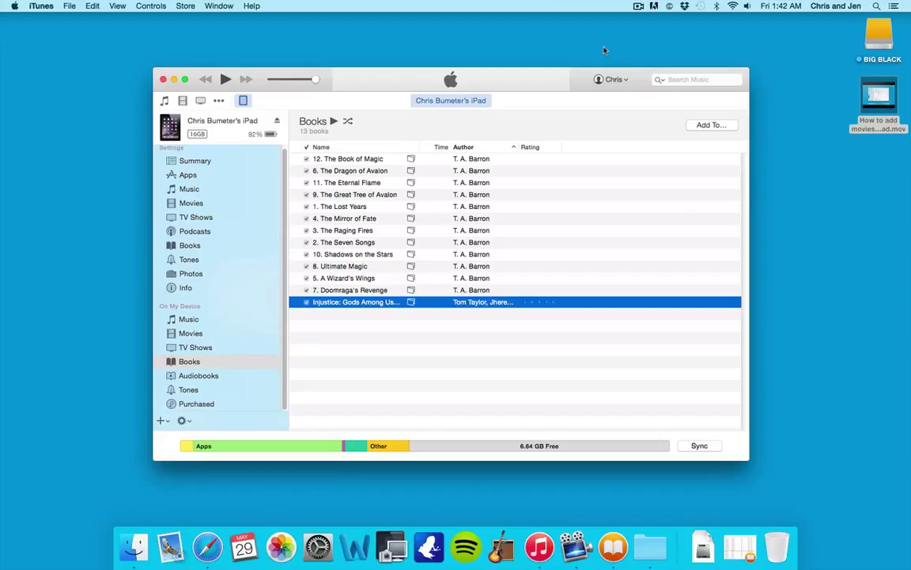
# Step: Show the '…' media-kind list with Podcasts, iTunes U, Audiobooks, Apps, Tones and Internet Radio
pyautogui.click(219, 102)
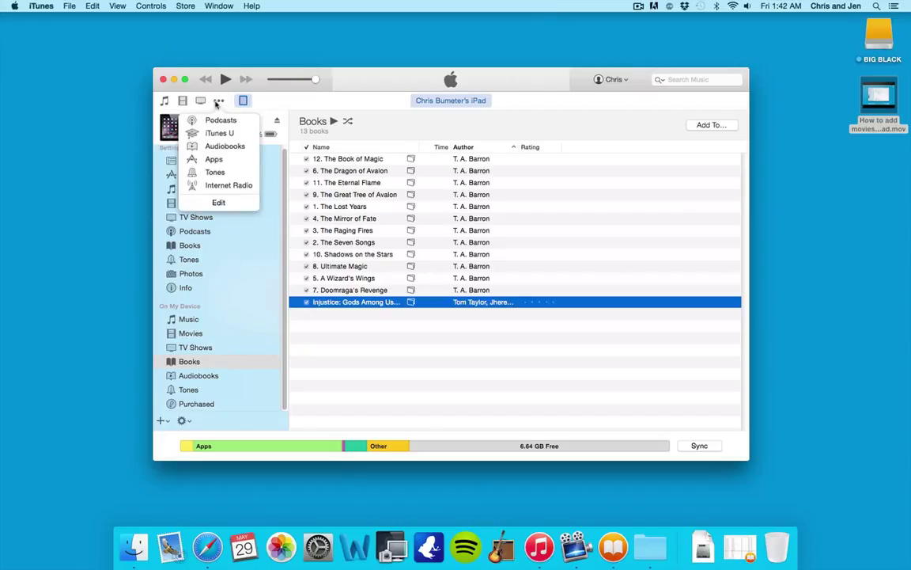
pyautogui.click(219, 102)
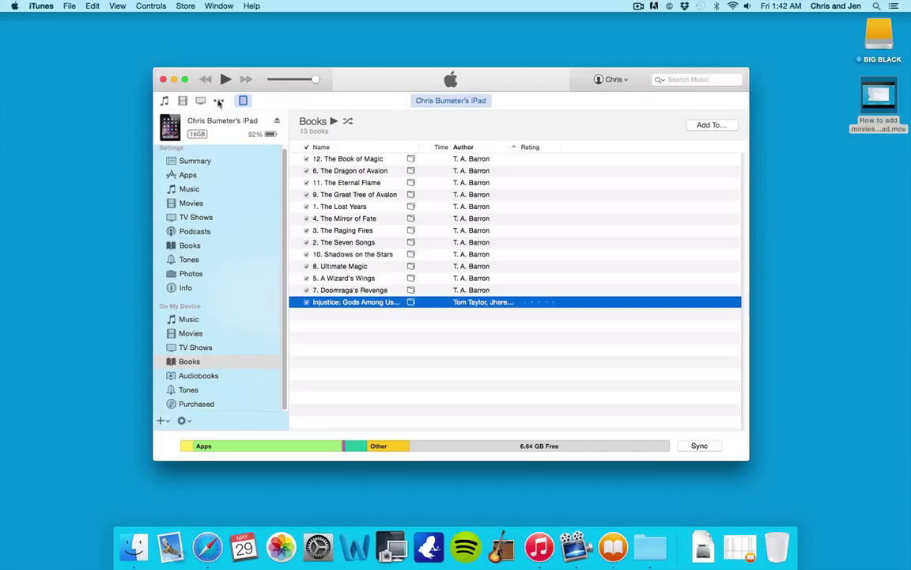
pyautogui.click(219, 101)
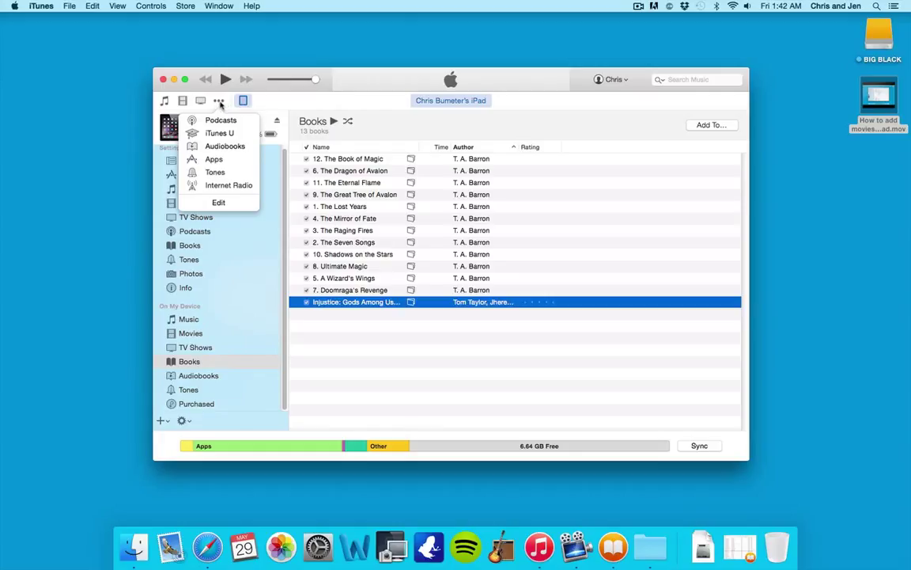
# Step: Switch to iBooks and show its library in the Collections view with the sidebar
pyautogui.click(610, 557)
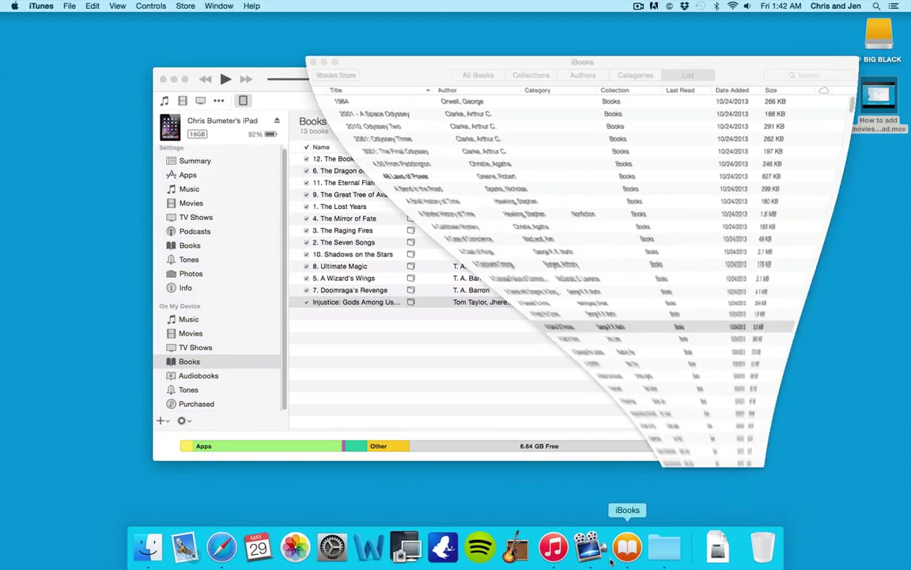
pyautogui.click(478, 63)
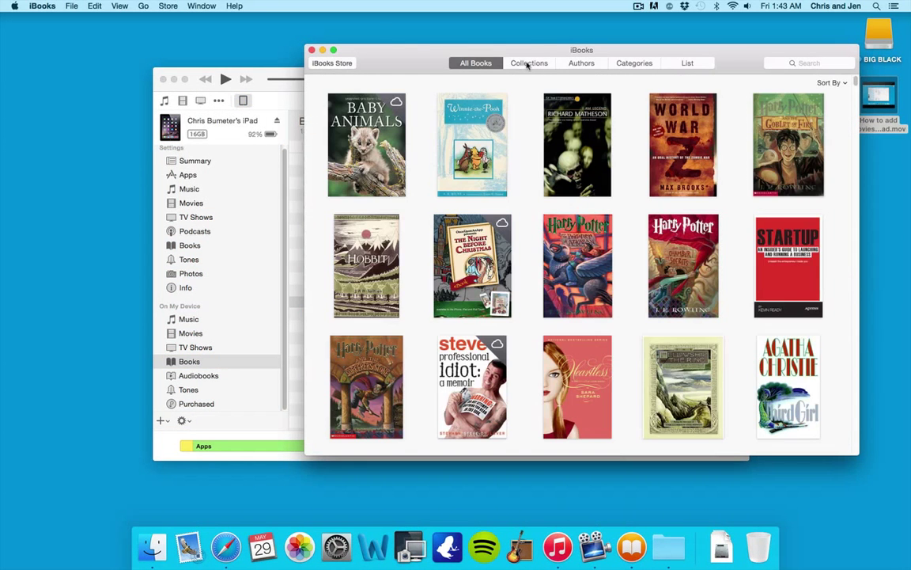
pyautogui.click(525, 65)
pyautogui.click(480, 63)
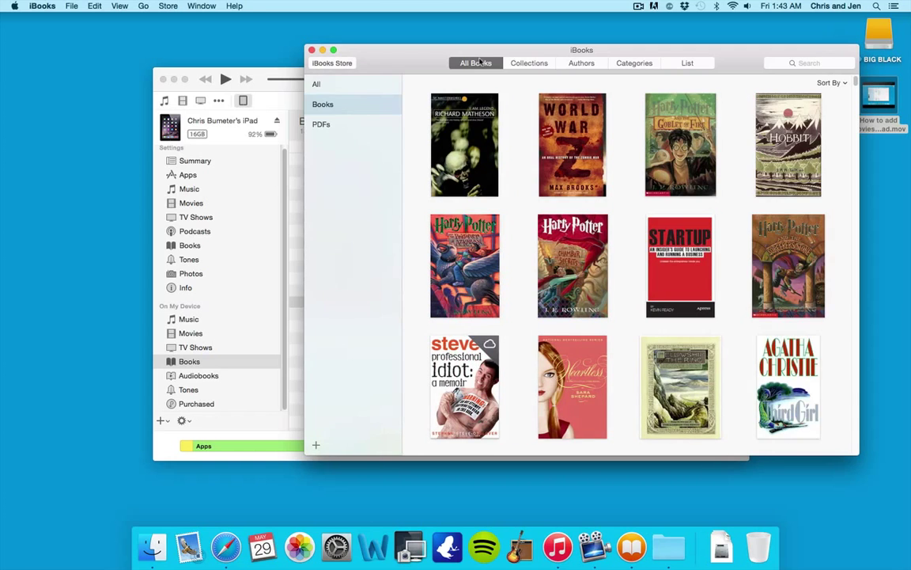
pyautogui.click(520, 65)
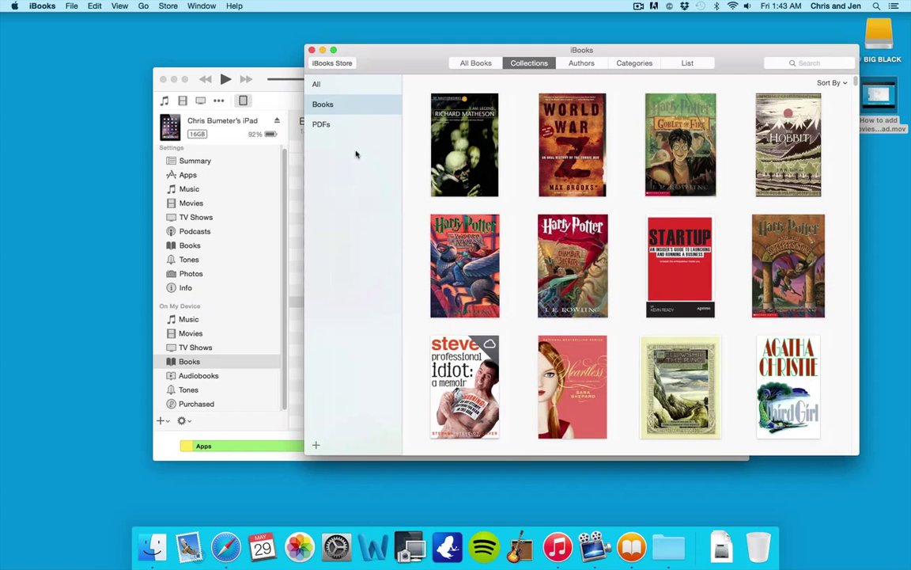
# Step: Select I Am Legend, bring up its action menu, then dismiss it
pyautogui.click(465, 141)
pyautogui.rightClick(466, 138)
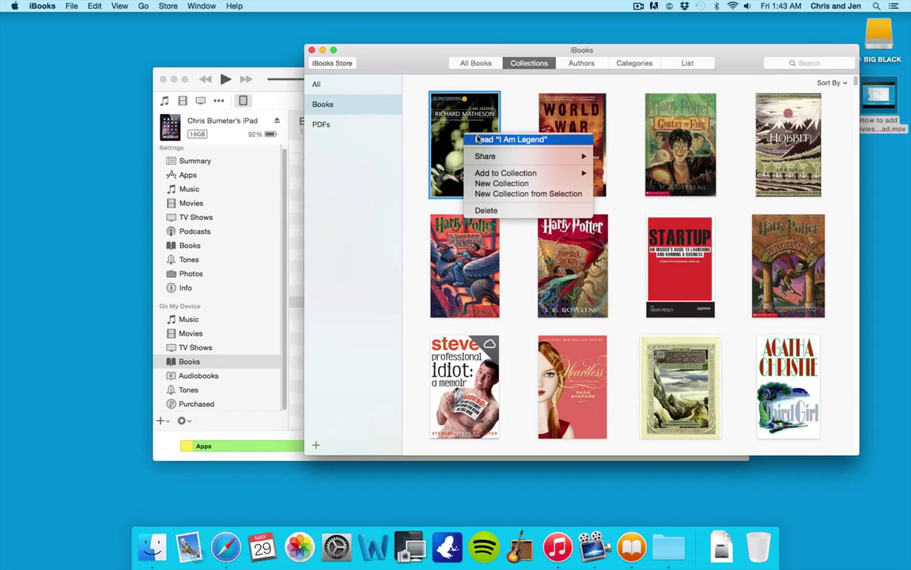
pyautogui.moveTo(498, 156)
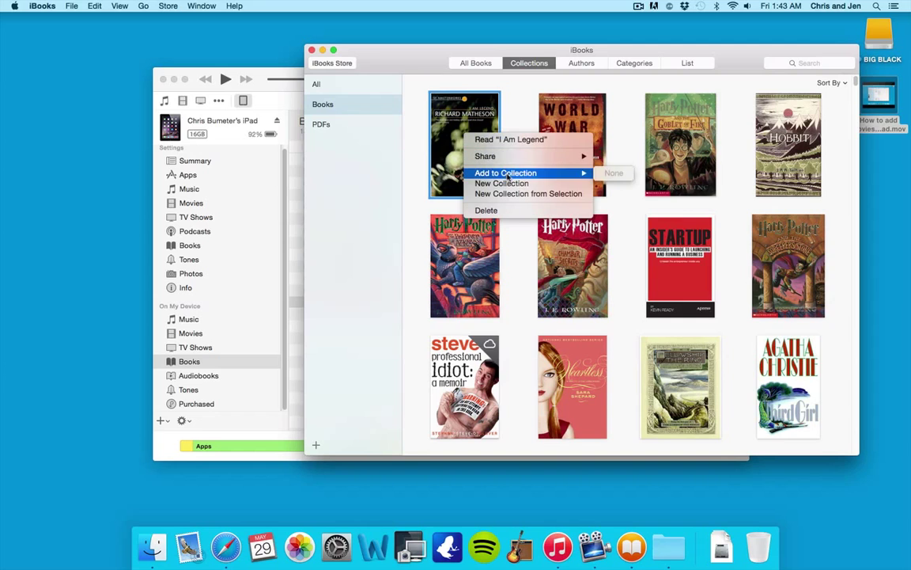
pyautogui.click(440, 156)
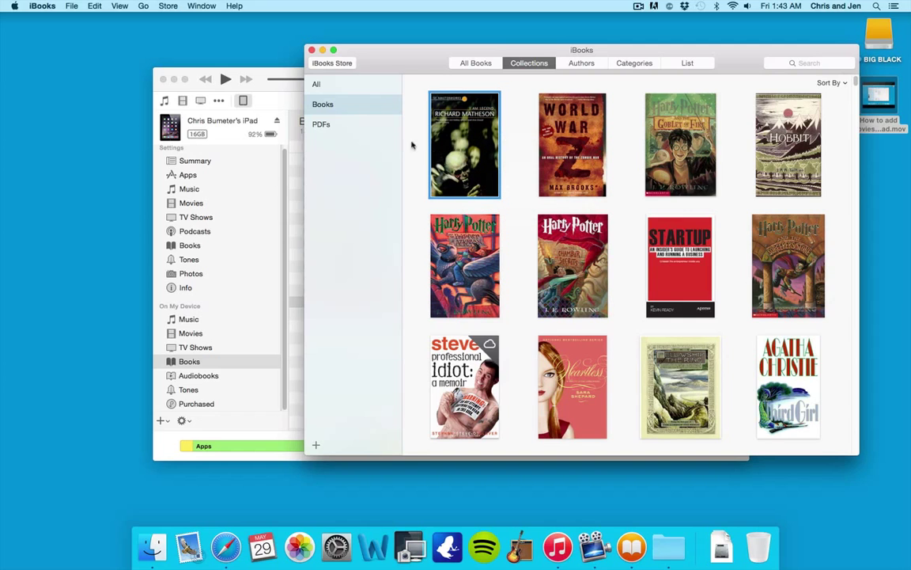
# Step: Back in iTunes, tick Sync Books for the iPad, cancel the warning, and return to its on-device Books
pyautogui.click(259, 75)
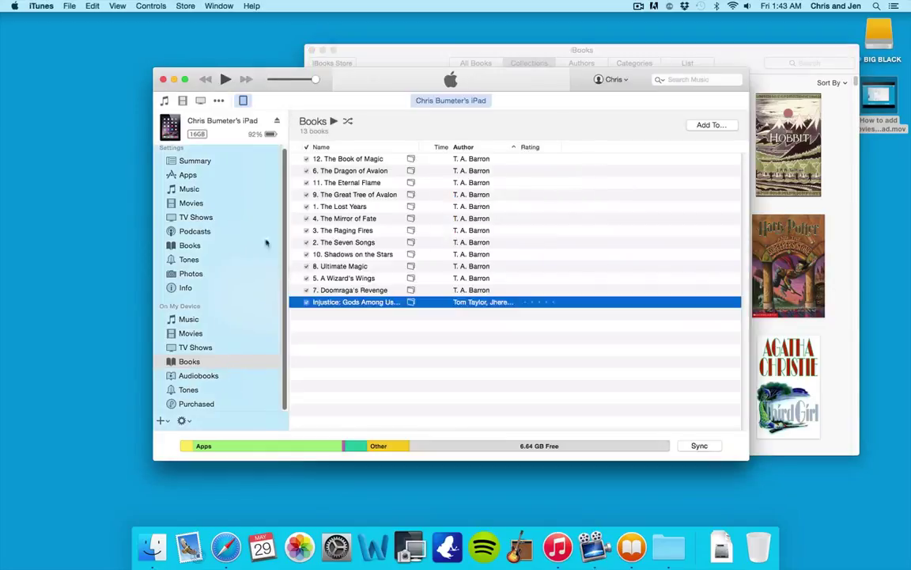
pyautogui.click(180, 363)
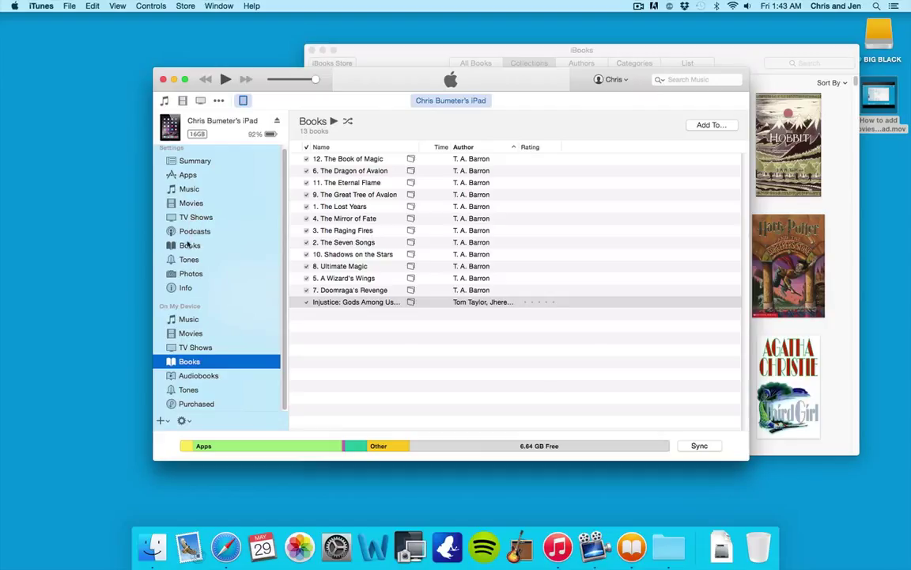
pyautogui.click(189, 247)
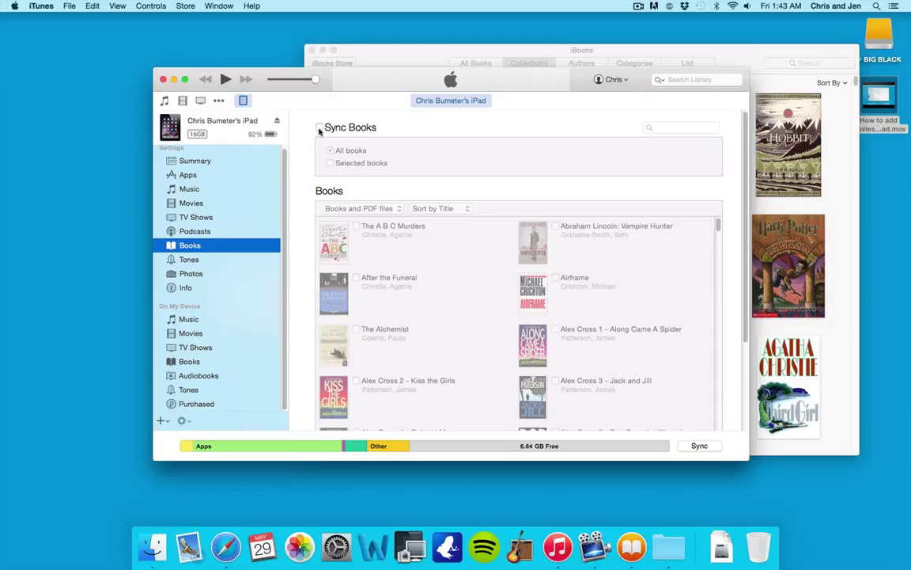
pyautogui.click(319, 128)
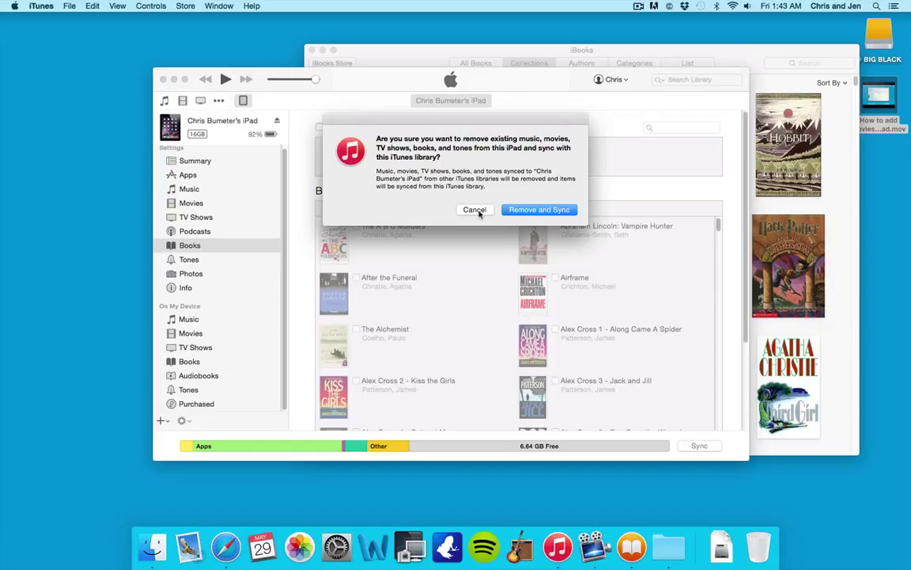
pyautogui.click(476, 209)
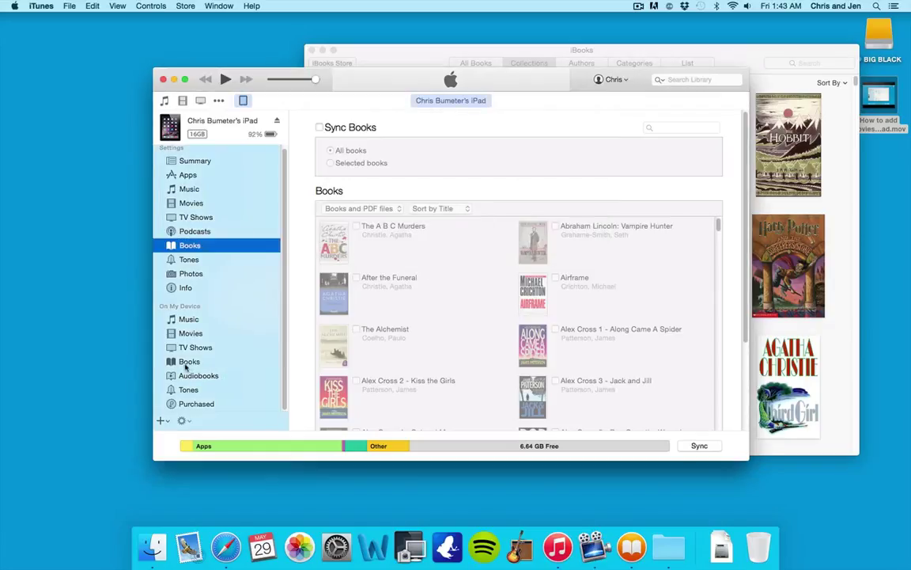
pyautogui.click(187, 364)
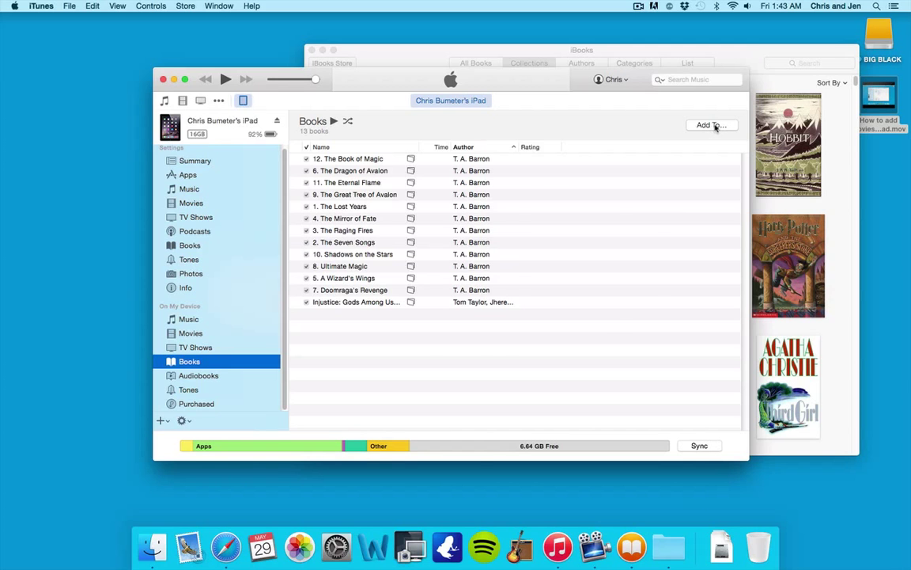
# Step: In the Add To panel, select '4. The Mirror of Fate' and cancel deleting it from the iPad
pyautogui.click(716, 127)
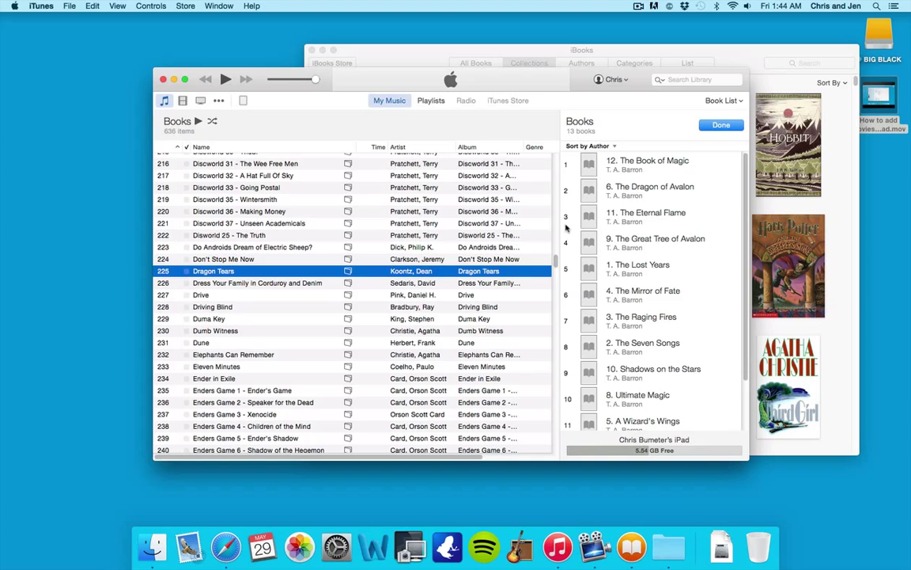
pyautogui.scroll(-1, 745, 226)
pyautogui.scroll(-3, 744, 237)
pyautogui.scroll(2, 746, 277)
pyautogui.click(645, 275)
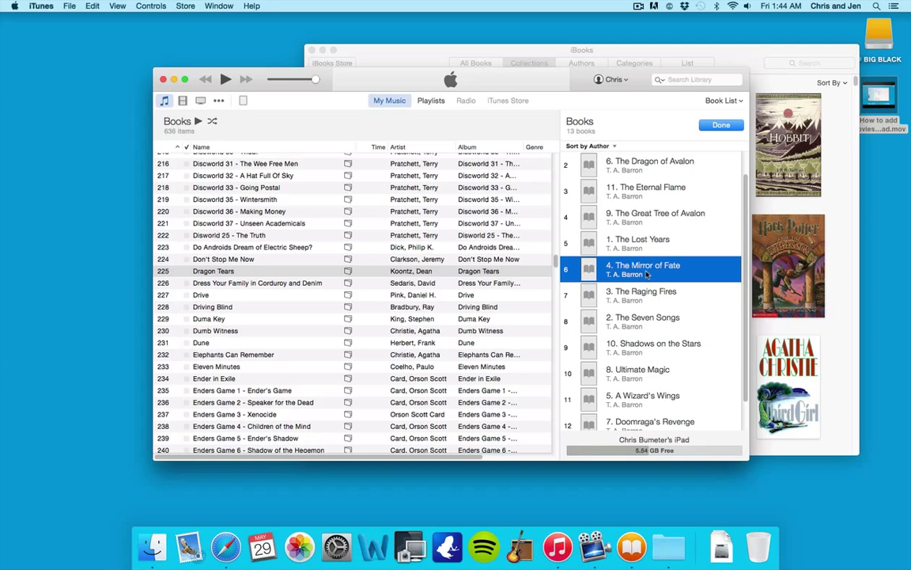
pyautogui.click(640, 218)
pyautogui.keyDown('shift'); pyautogui.click(637, 245); pyautogui.keyUp('shift')
pyautogui.click(627, 273)
pyautogui.press('Delete')
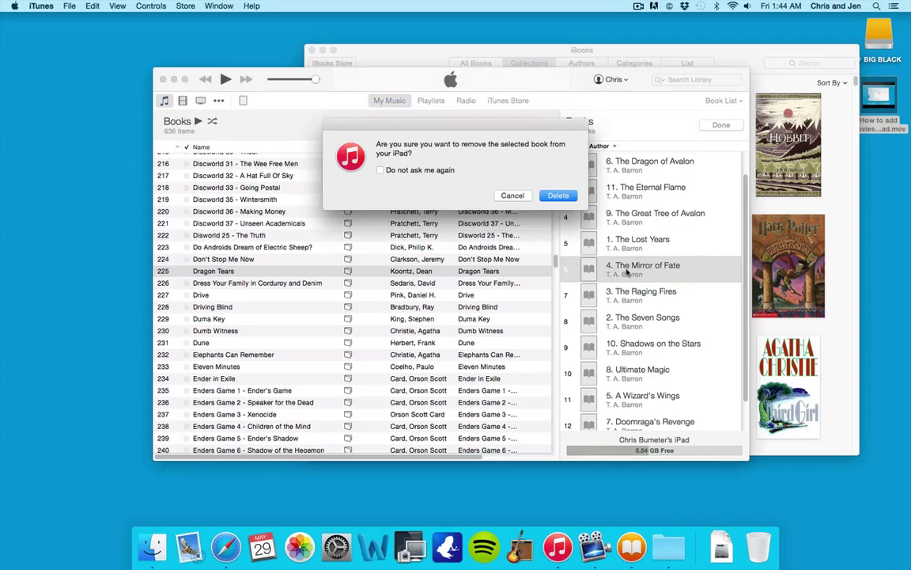
pyautogui.click(511, 195)
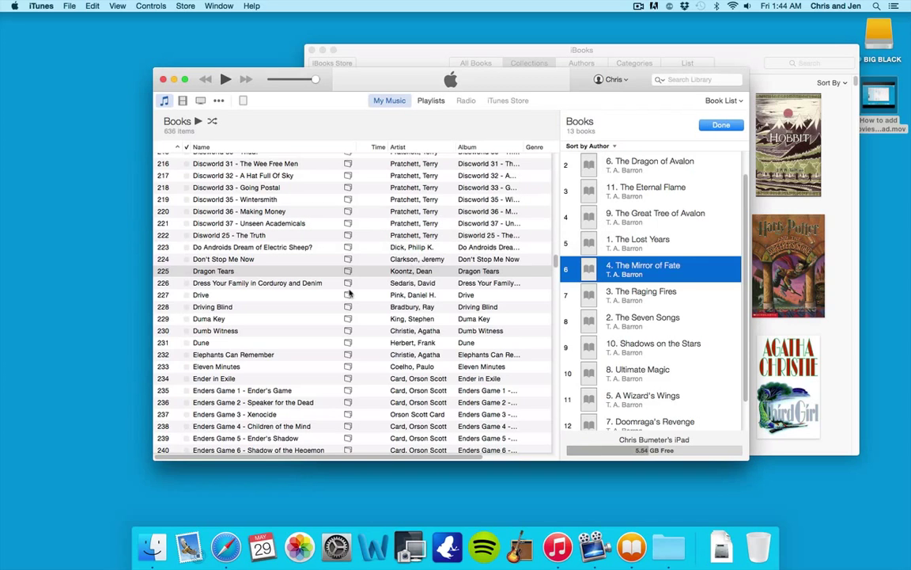
# Step: Drag 'Narnia 1 - The Lion, The Witch and The Wardrobe' from the library onto the iPad's Books
pyautogui.click(320, 306)
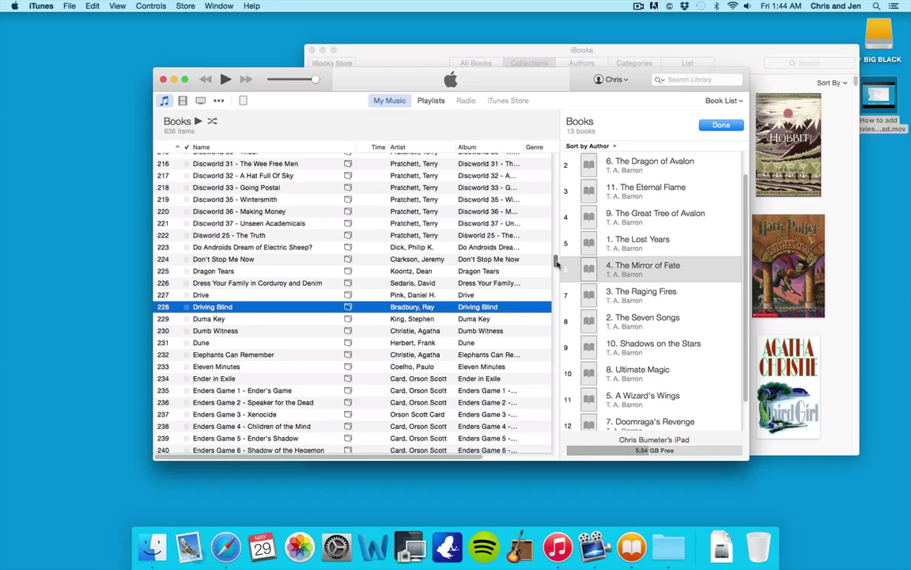
pyautogui.moveTo(557, 262)
pyautogui.mouseDown()
pyautogui.moveTo(546, 301)
pyautogui.moveTo(553, 304)
pyautogui.moveTo(538, 326)
pyautogui.mouseUp()
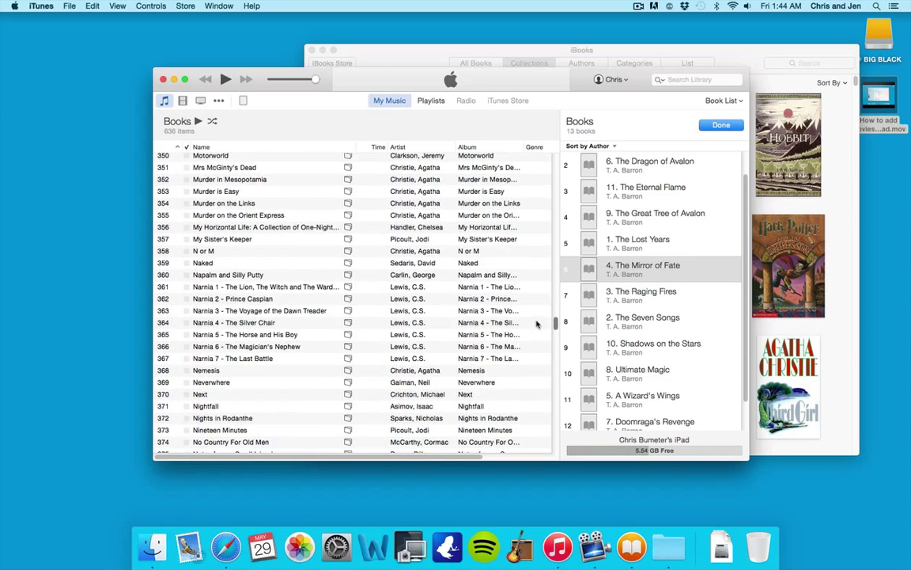
pyautogui.click(253, 288)
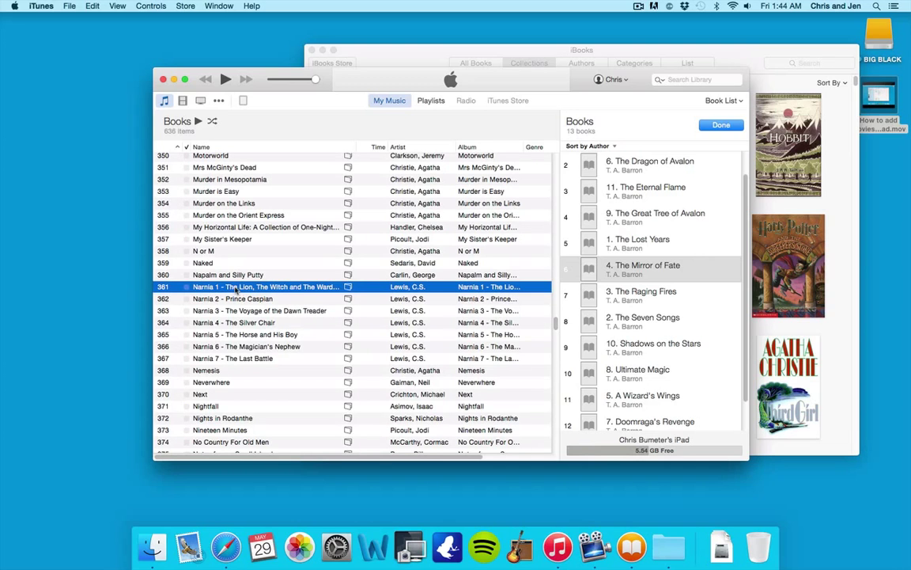
pyautogui.moveTo(234, 290)
pyautogui.mouseDown()
pyautogui.moveTo(498, 290)
pyautogui.moveTo(605, 261)
pyautogui.mouseUp()
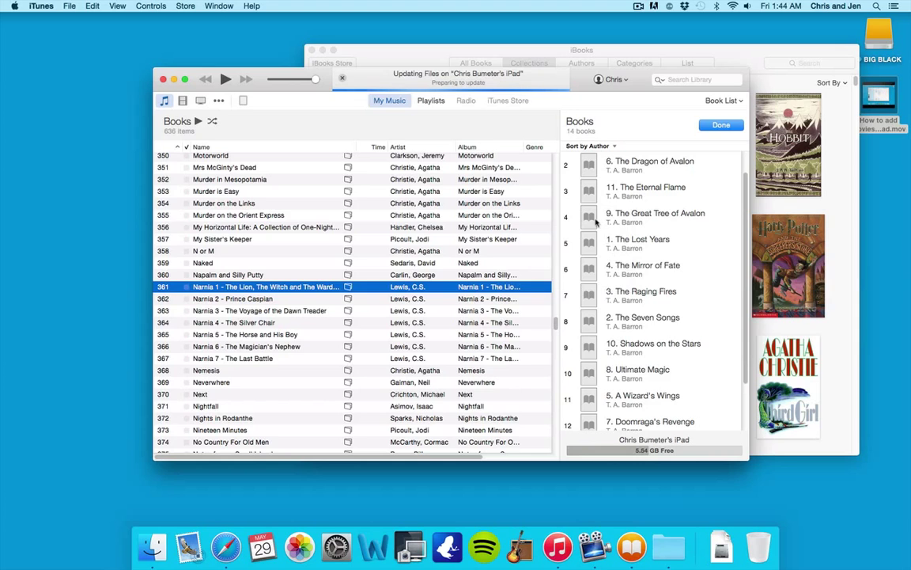
# Step: Close the Add To panel, select the new Narnia 1 entry, and visit iBooks before returning to iTunes
pyautogui.click(718, 126)
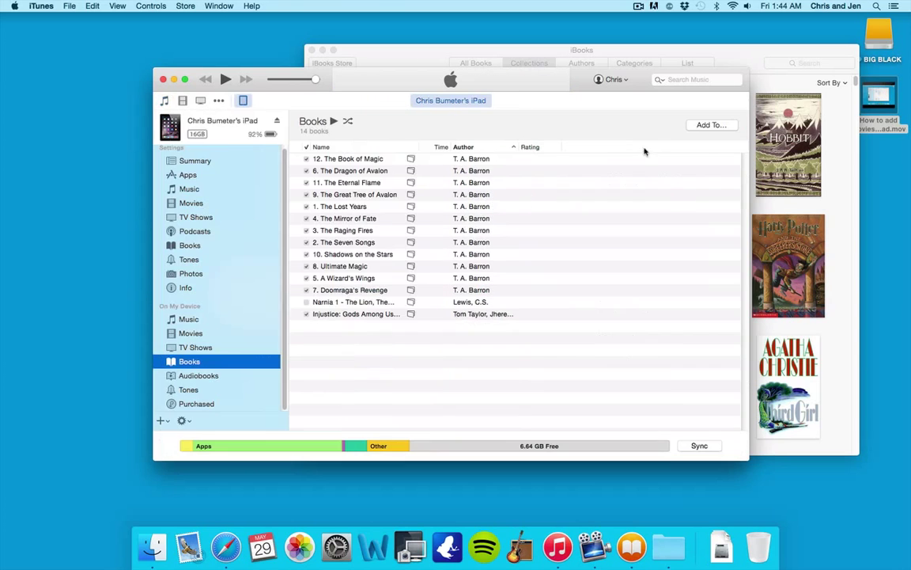
pyautogui.click(346, 306)
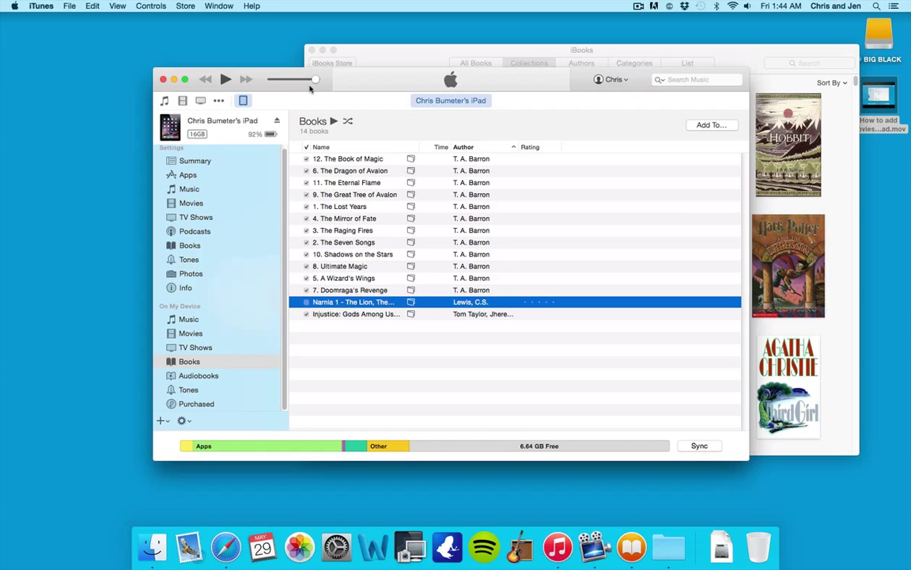
pyautogui.click(376, 56)
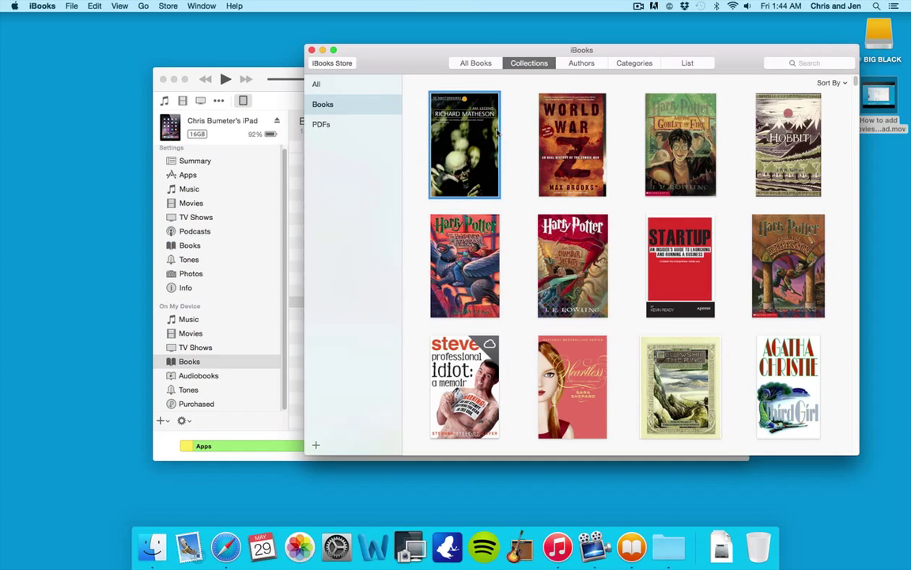
pyautogui.click(276, 73)
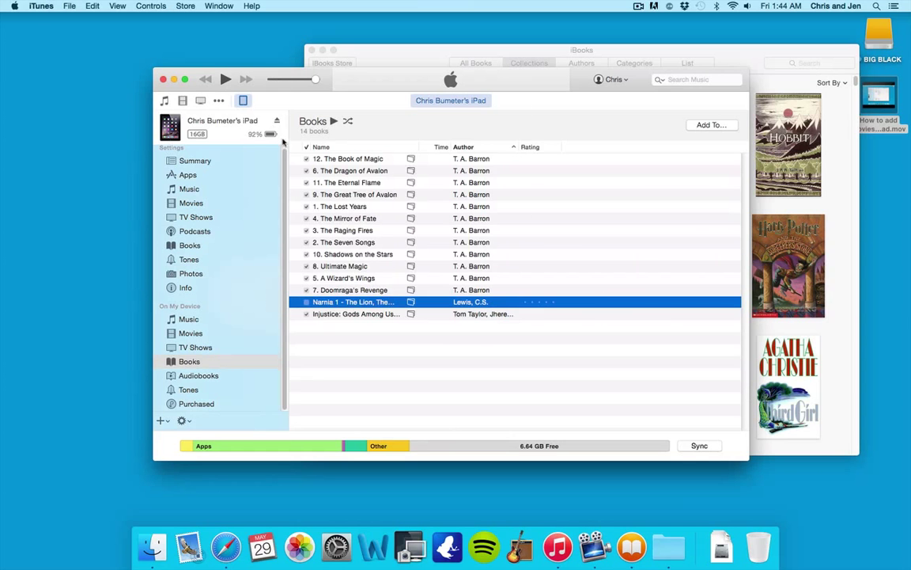
# Step: Go from the music library back to the iPad's on-device Books and its Add To panel
pyautogui.click(164, 102)
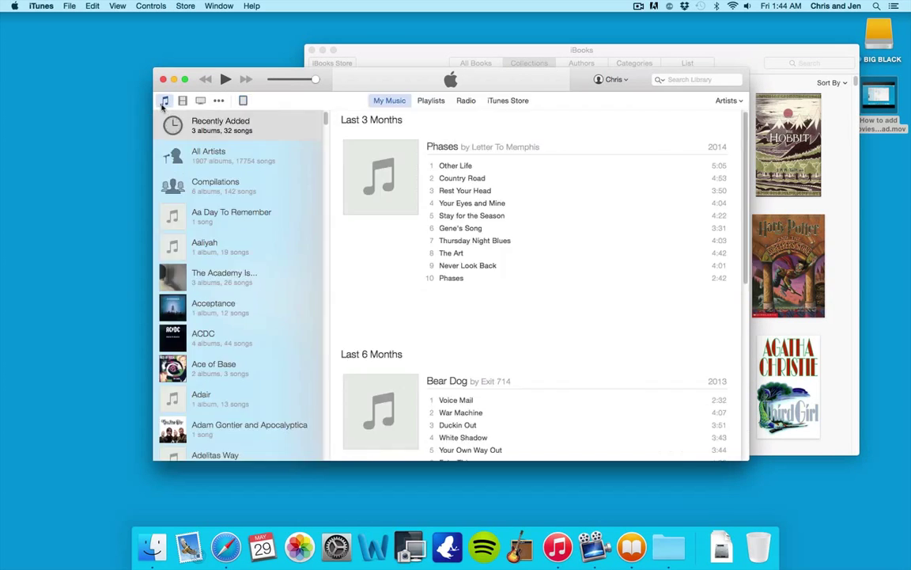
pyautogui.click(244, 100)
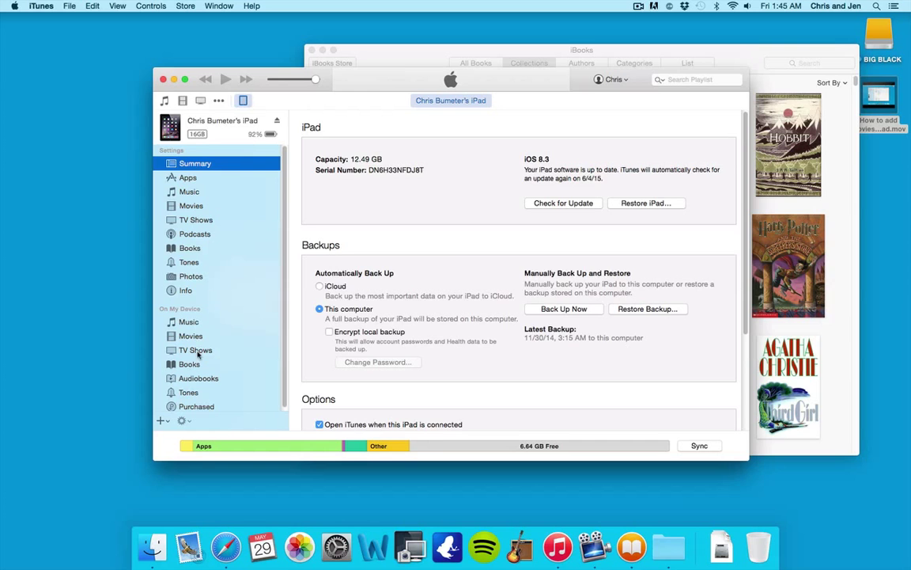
pyautogui.click(189, 364)
pyautogui.click(711, 125)
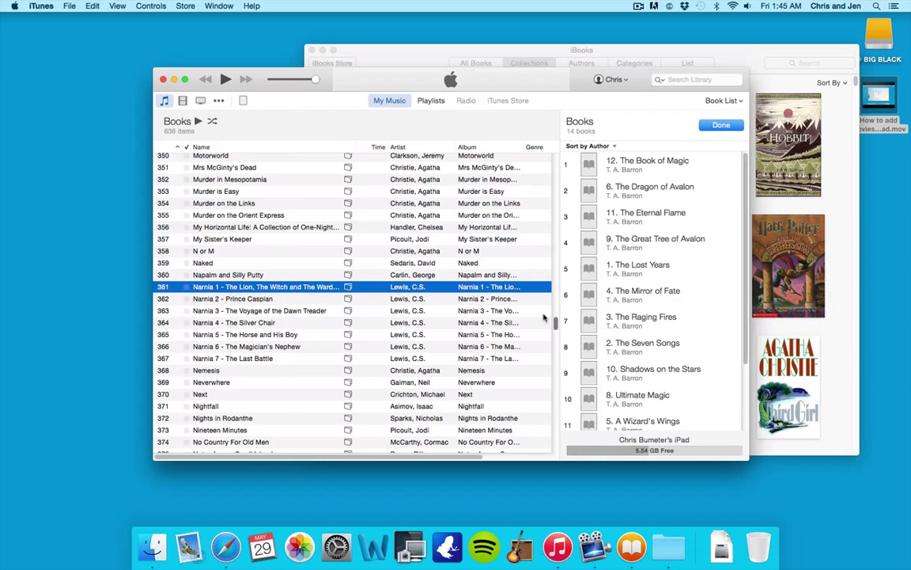
# Step: Try selecting library books like The Selfish Gene and The Physics of Star Trek, then finish with Done
pyautogui.moveTo(556, 321); pyautogui.dragTo(554, 404)
pyautogui.click(278, 325)
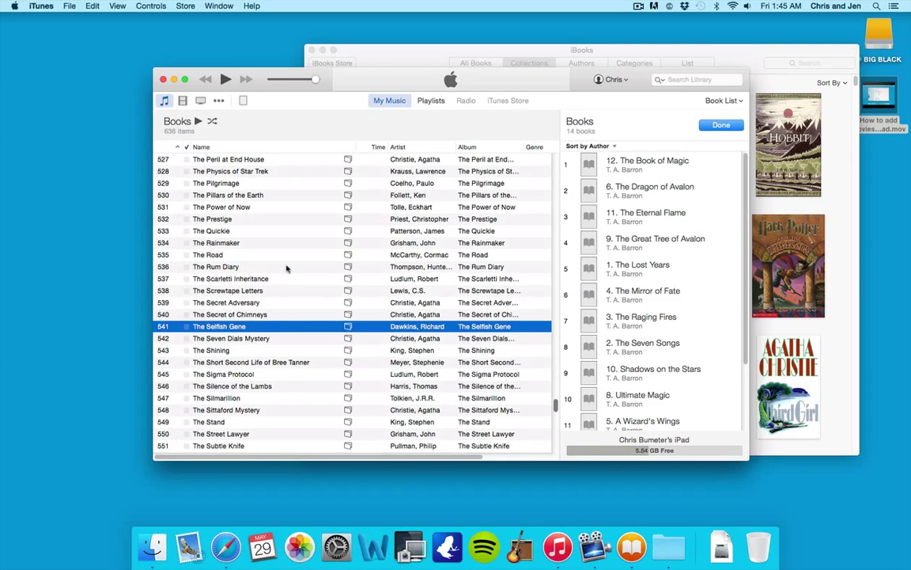
pyautogui.keyDown('super'); pyautogui.click(251, 206); pyautogui.keyUp('super')
pyautogui.keyDown('super'); pyautogui.click(237, 254); pyautogui.keyUp('super')
pyautogui.keyDown('super'); pyautogui.click(231, 171); pyautogui.keyUp('super')
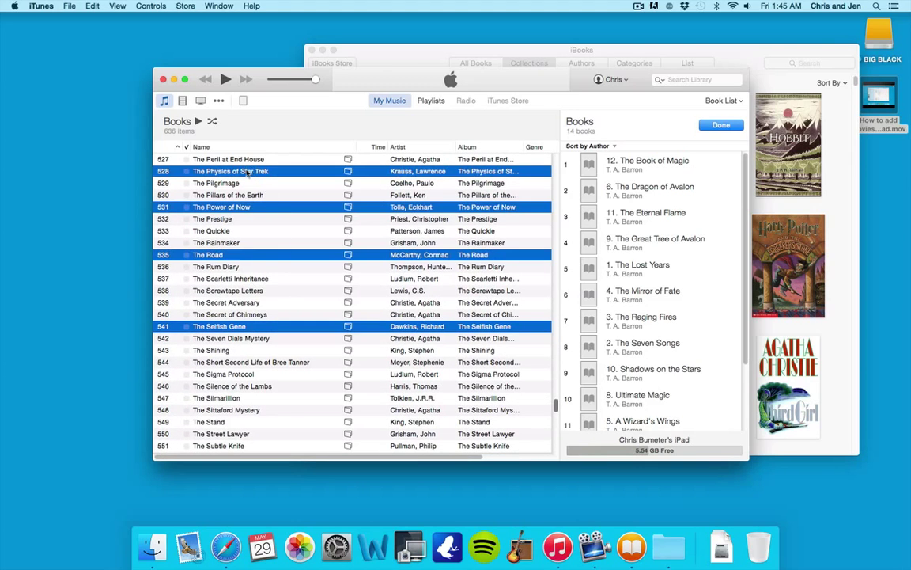
pyautogui.click(237, 194)
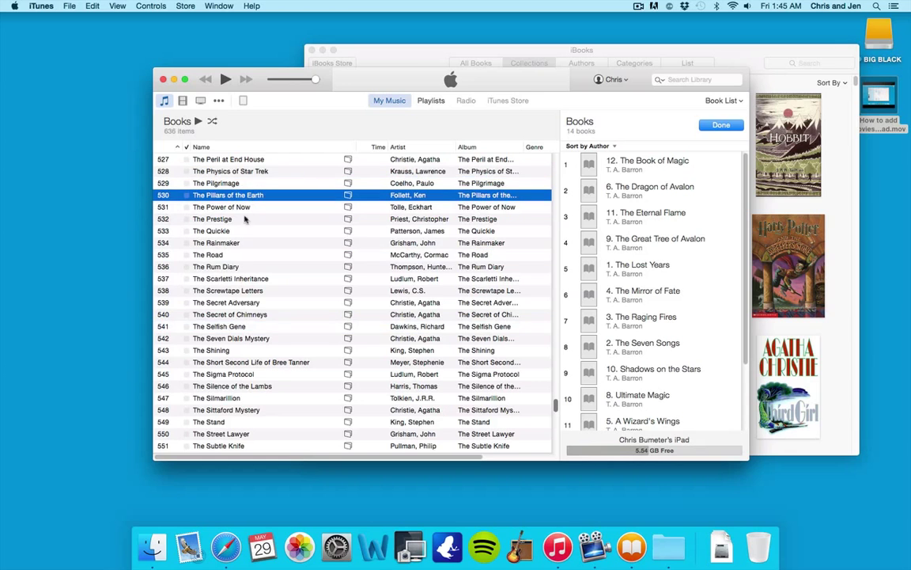
pyautogui.keyDown('shift'); pyautogui.click(241, 423); pyautogui.keyUp('shift')
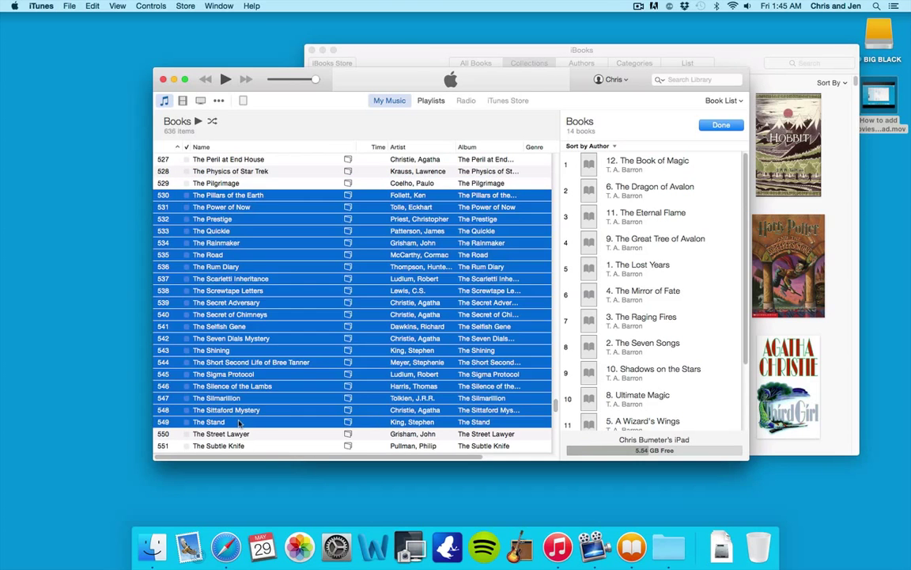
pyautogui.click(256, 173)
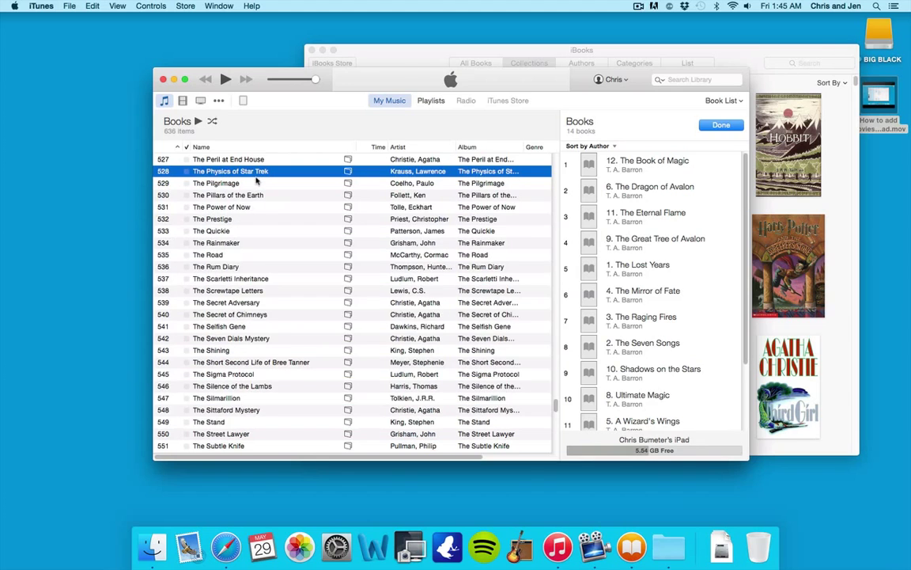
pyautogui.click(721, 126)
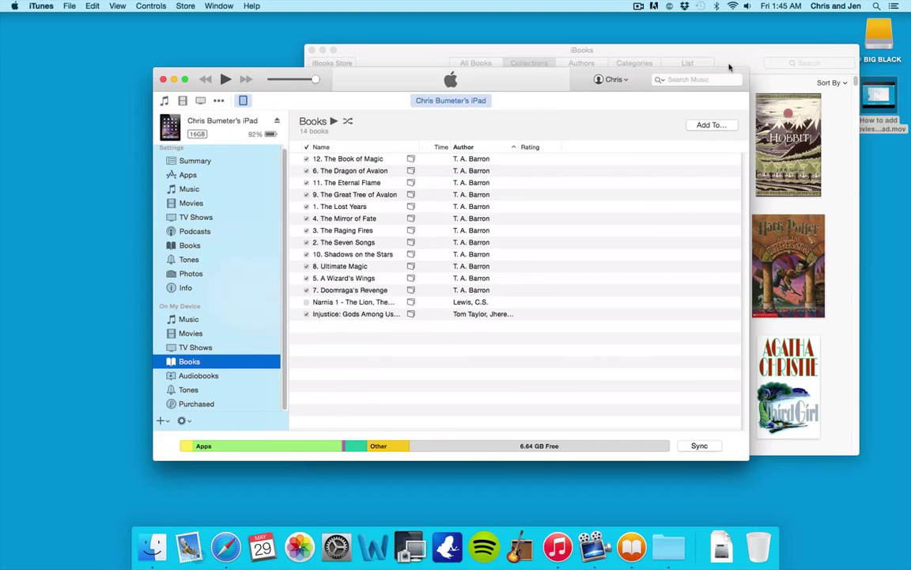
# Step: Scroll through iBooks' Books collection, then return to iTunes with the 636-item library beside the iPad's Books
pyautogui.click(733, 66)
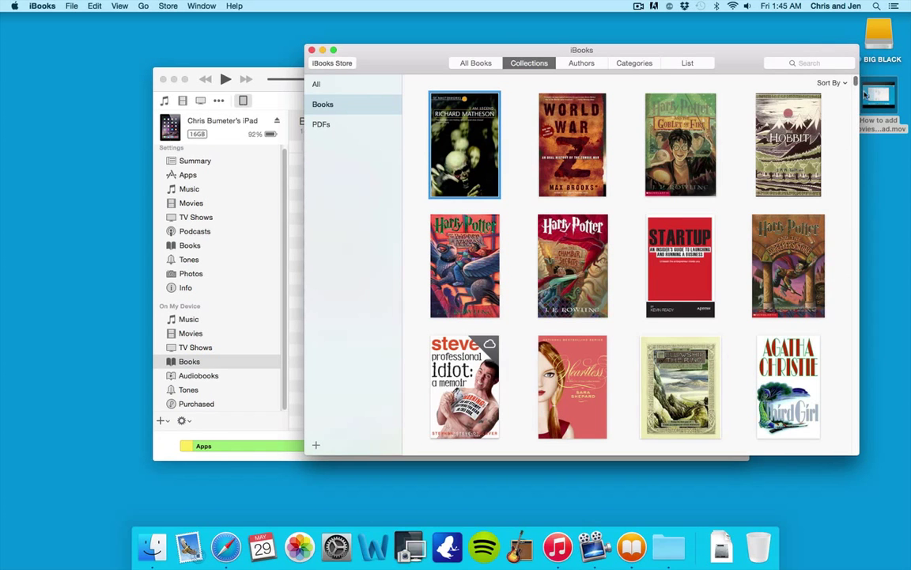
pyautogui.scroll(-15, 771, 237)
pyautogui.scroll(5, 772, 237)
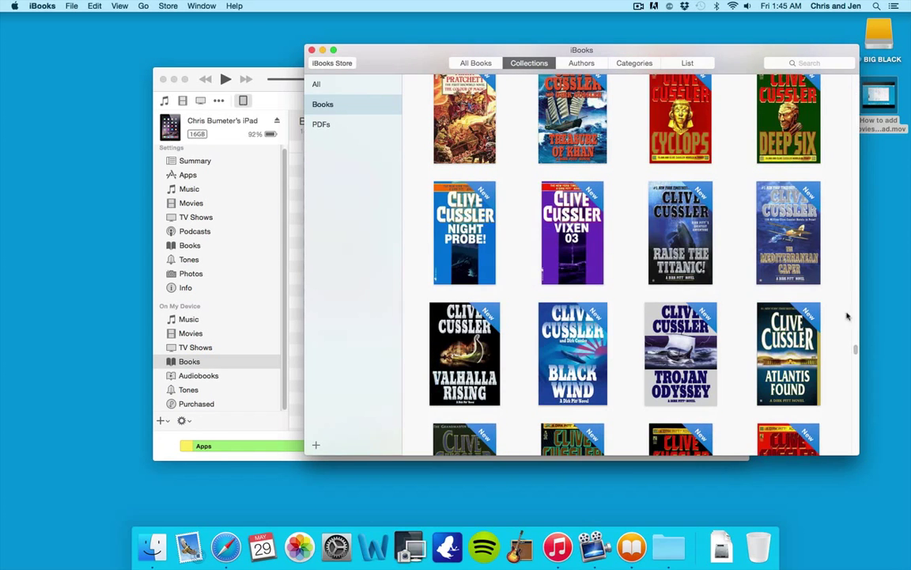
pyautogui.scroll(10, 847, 316)
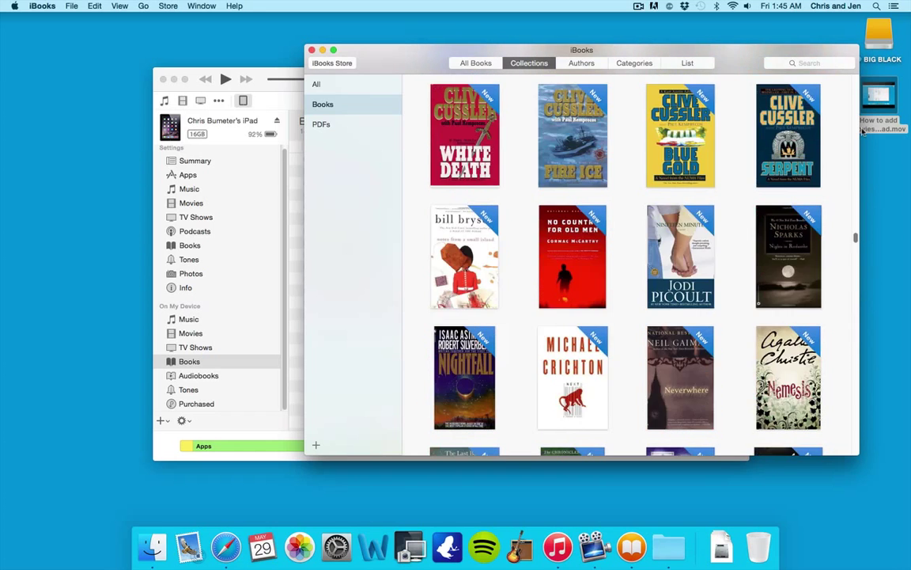
pyautogui.scroll(15, 692, 151)
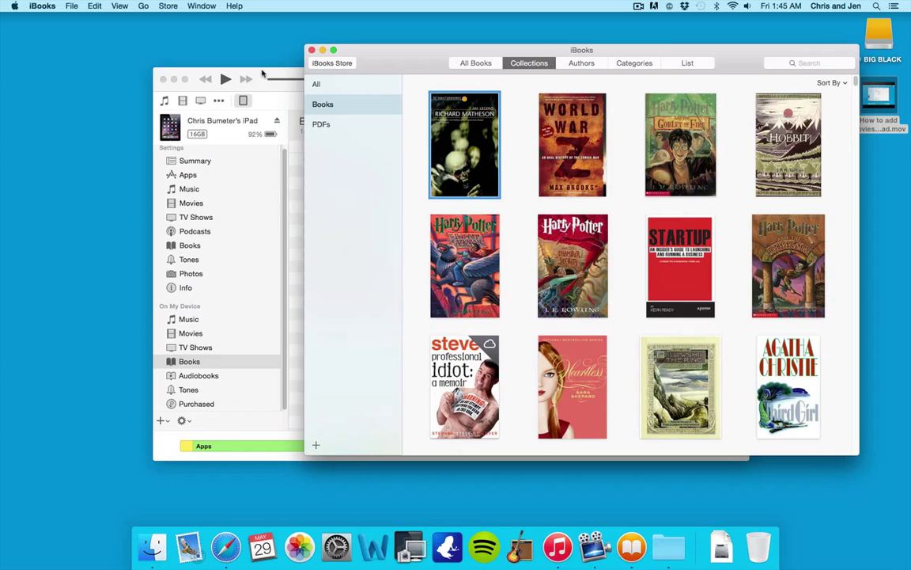
pyautogui.click(253, 73)
pyautogui.click(712, 125)
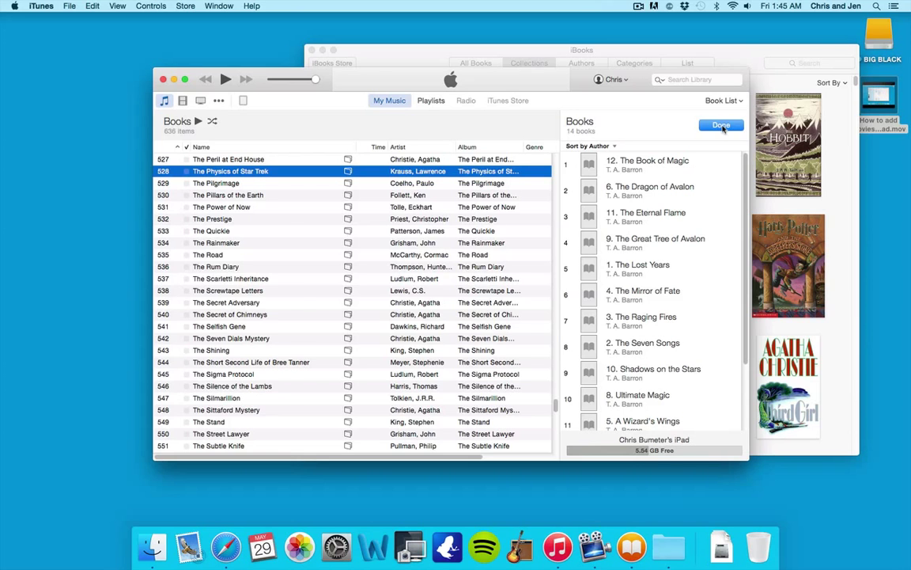
# Step: Close the add-books panel to show the iPad's 14-book on-device Books list
pyautogui.click(721, 126)
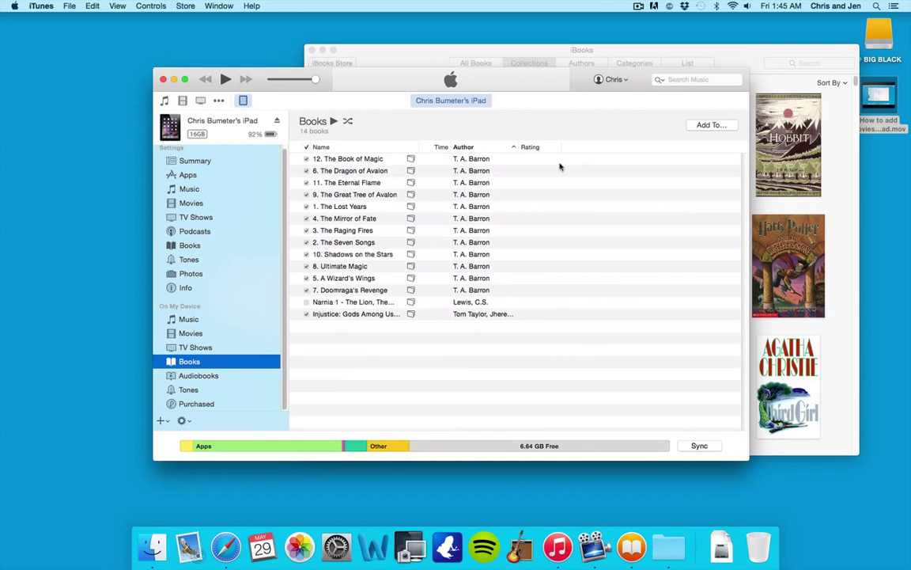